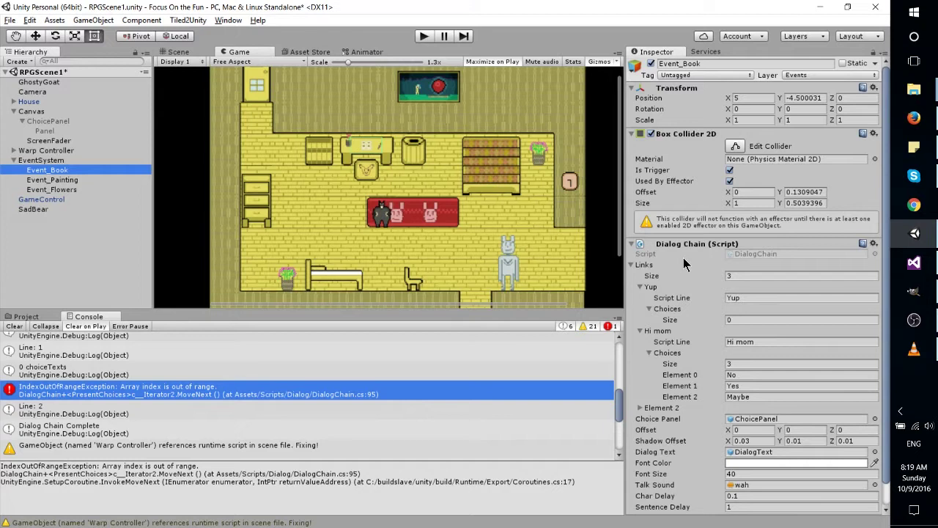
- Review the dialog link count and the Yup line's script text and choices in the Dialog Chain inspector
scroll(683, 264, "down", 2)
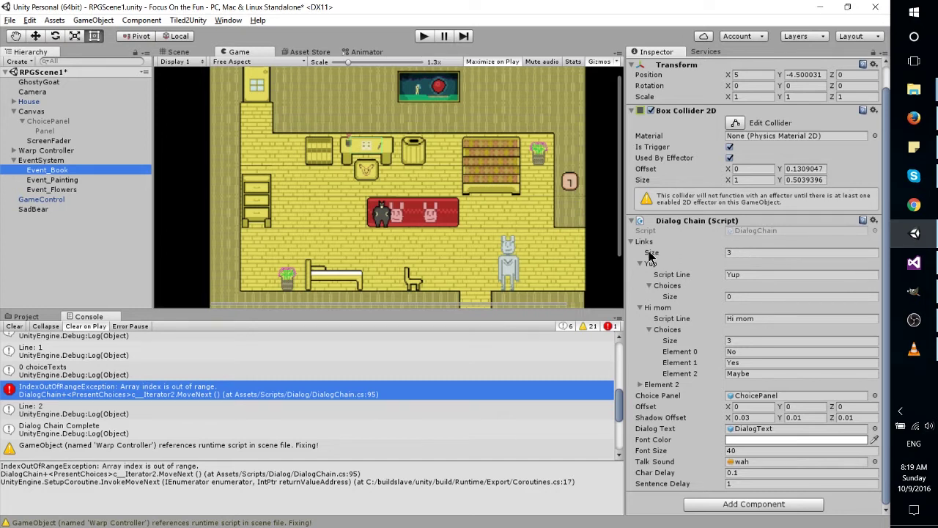
left_click(736, 252)
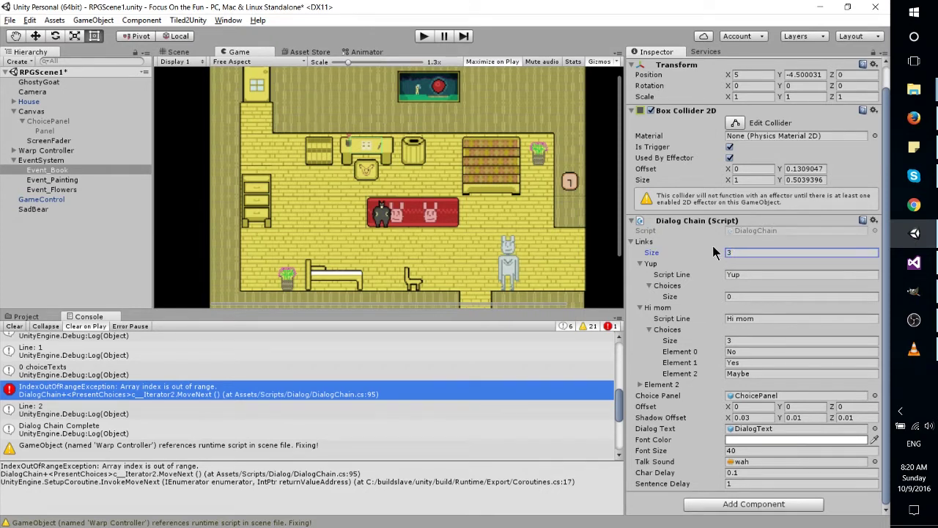
left_click(738, 275)
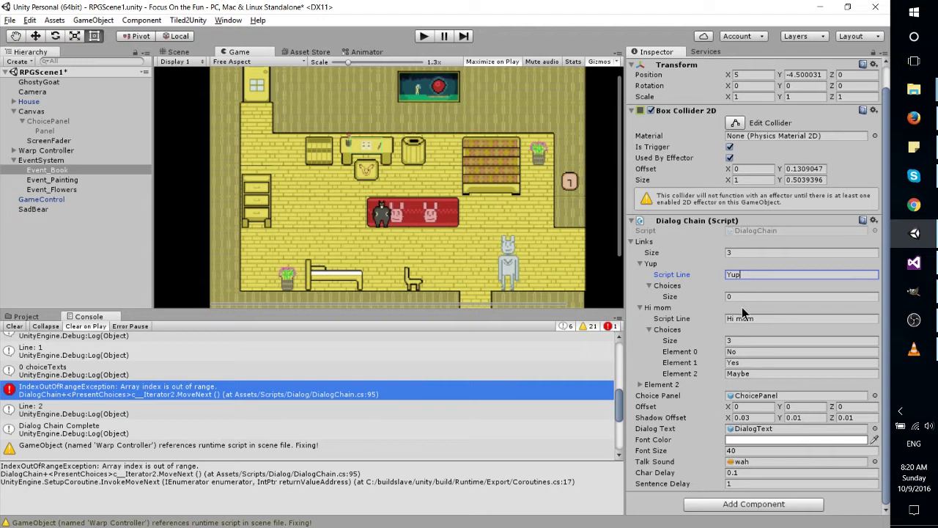
left_click(742, 318)
left_click(738, 296)
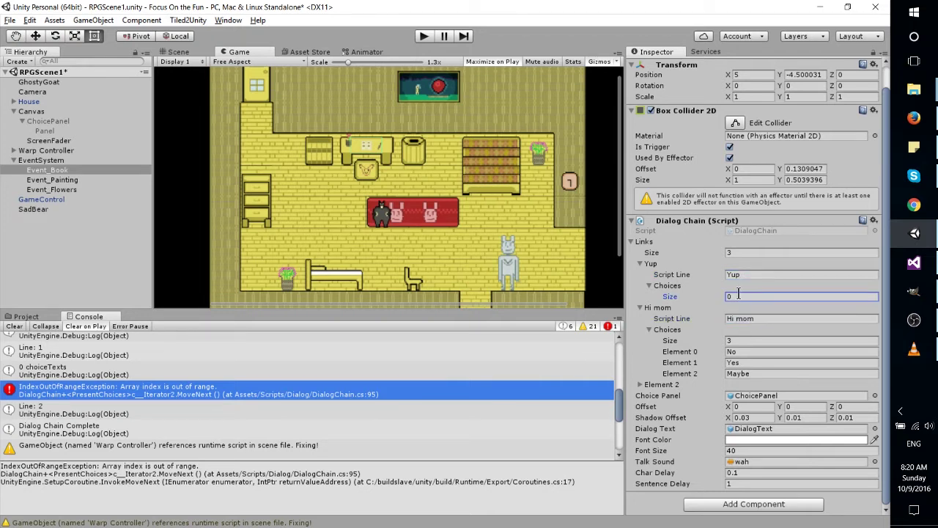
left_click(667, 286)
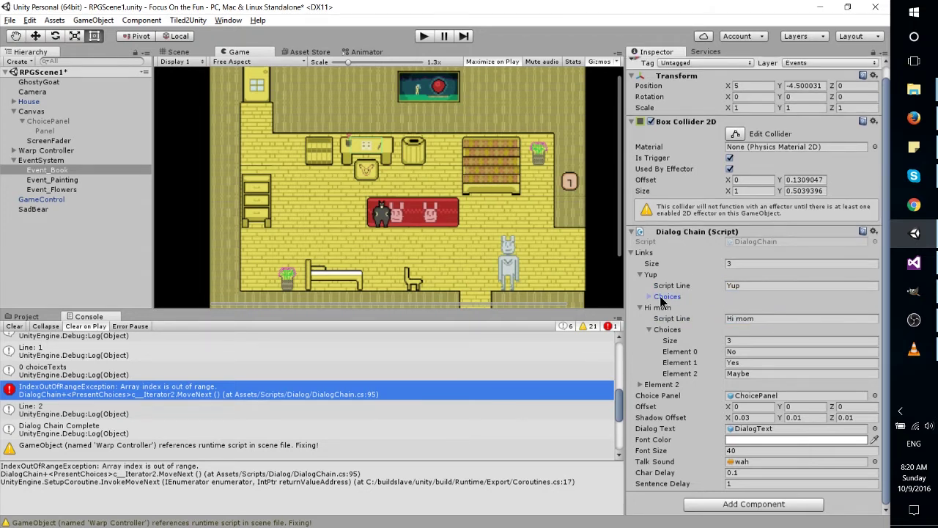
left_click(662, 297)
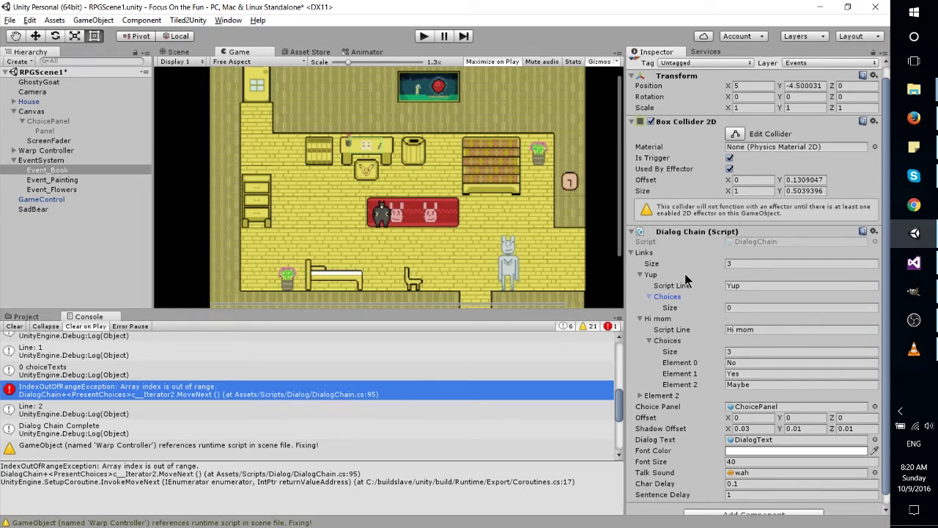
- Select GameControl and pick out the persistence-saving part of the tutorial URL on the sticky note
left_click(66, 201)
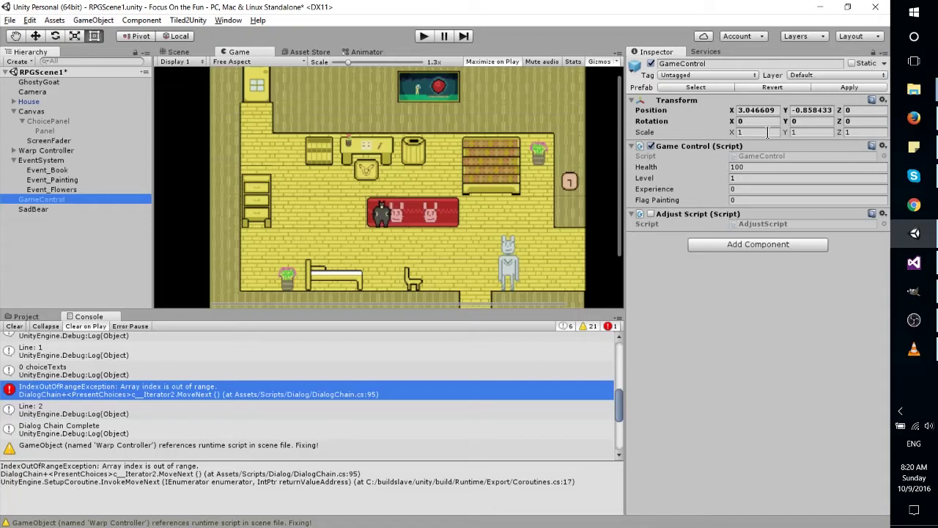
left_click(914, 146)
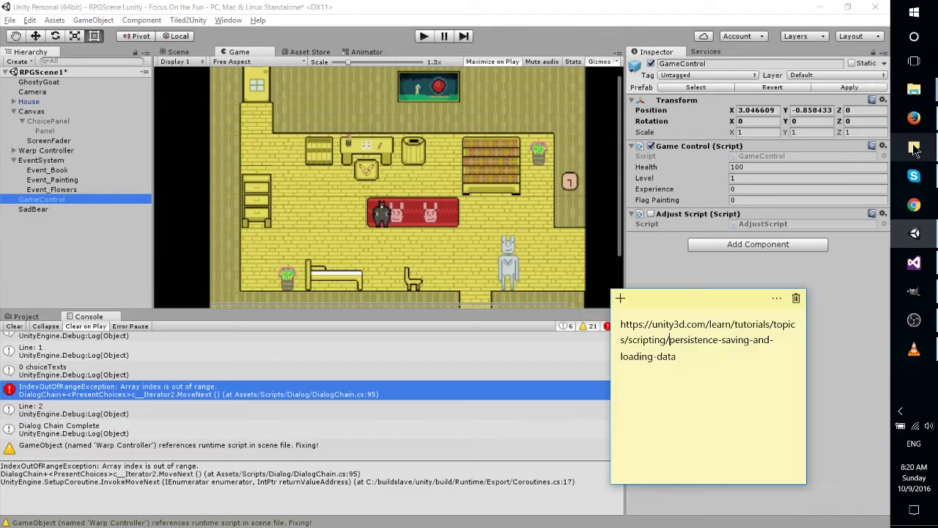
left_click_drag(736, 302, 497, 264)
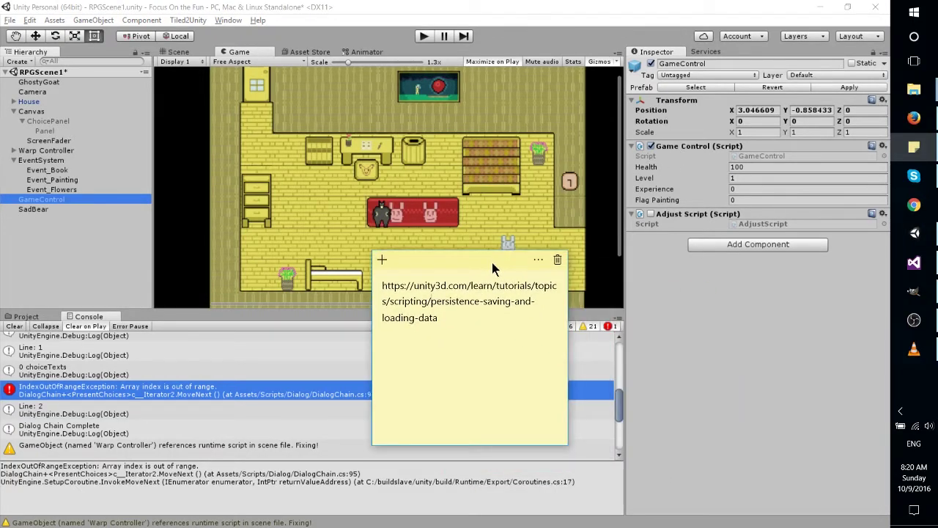
key("ctrl+a")
left_click(465, 318)
left_click_drag(431, 301, 511, 306)
left_click(478, 316)
- Move the sticky note aside and bring up the Game Control component's gear menu
left_click_drag(494, 260, 534, 279)
left_click(883, 145)
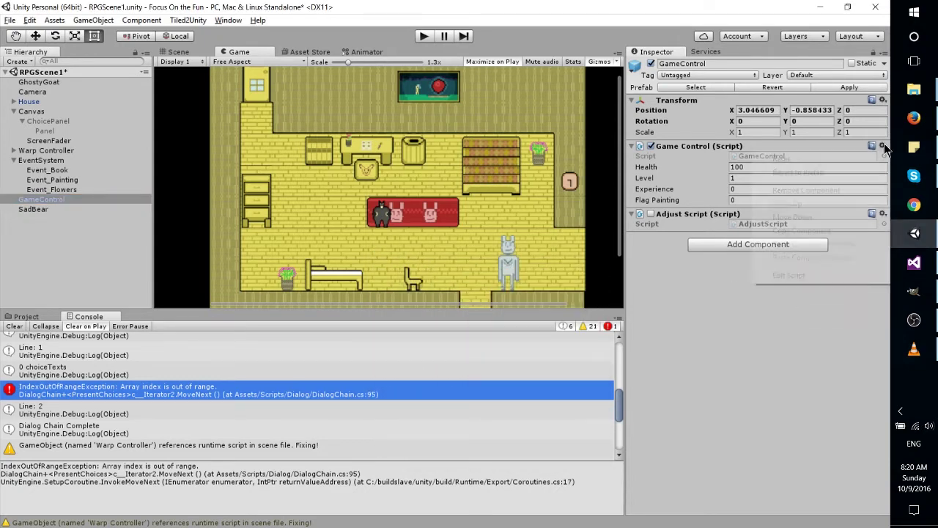
left_click(882, 146)
- Open GameControl.cs via Edit Script, scroll through its Save() and SaveData() methods, then minimize Visual Studio
left_click(812, 277)
scroll(371, 266, "down", 15)
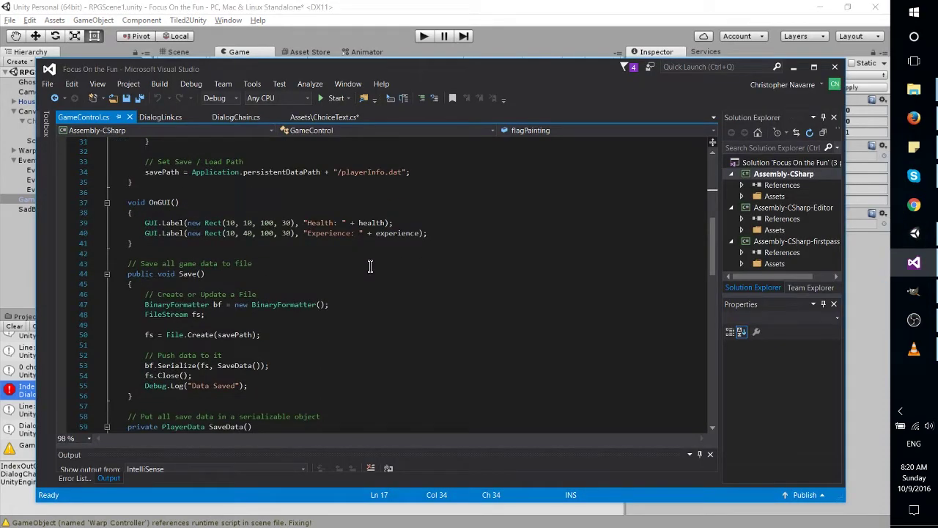
scroll(371, 267, "down", 5)
scroll(371, 266, "up", 13)
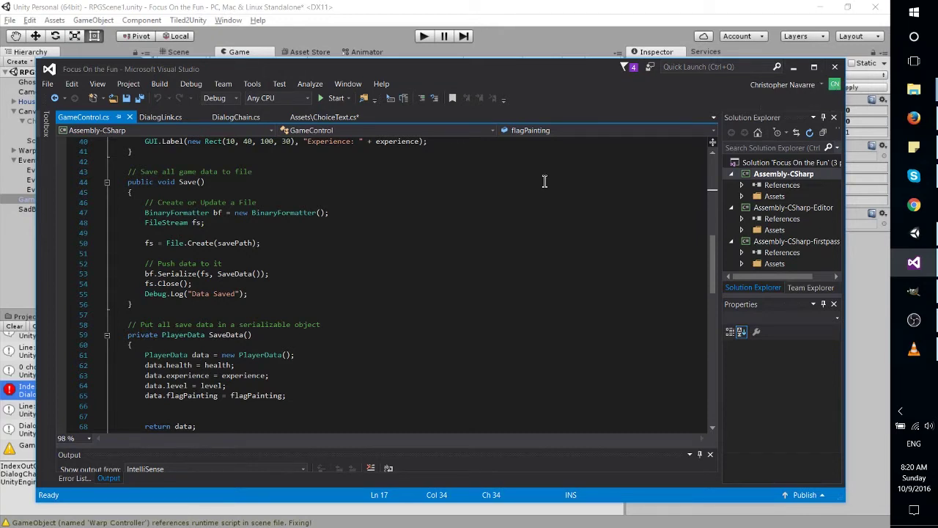
left_click(795, 69)
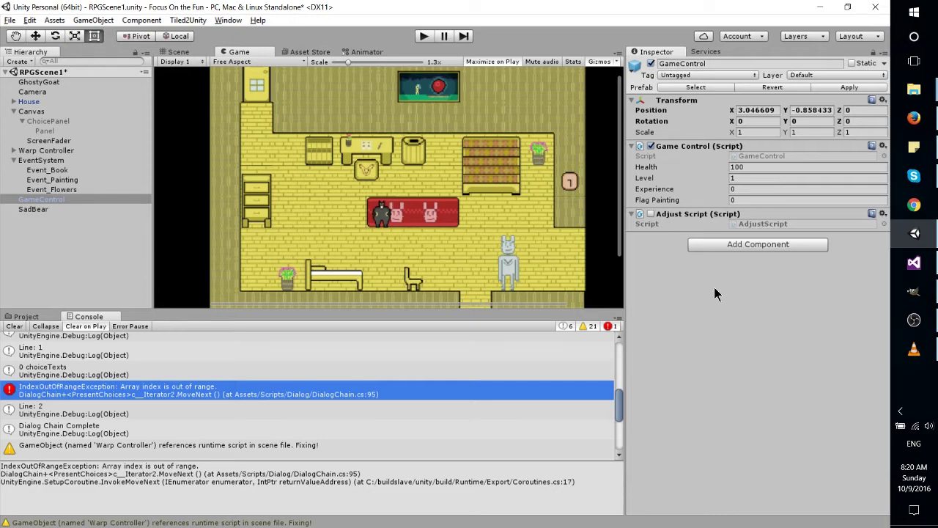
- Select Event_Book and scroll to its Dialog Chain: 3 links, Font Size 40, Char Delay 0.1
left_click(41, 160)
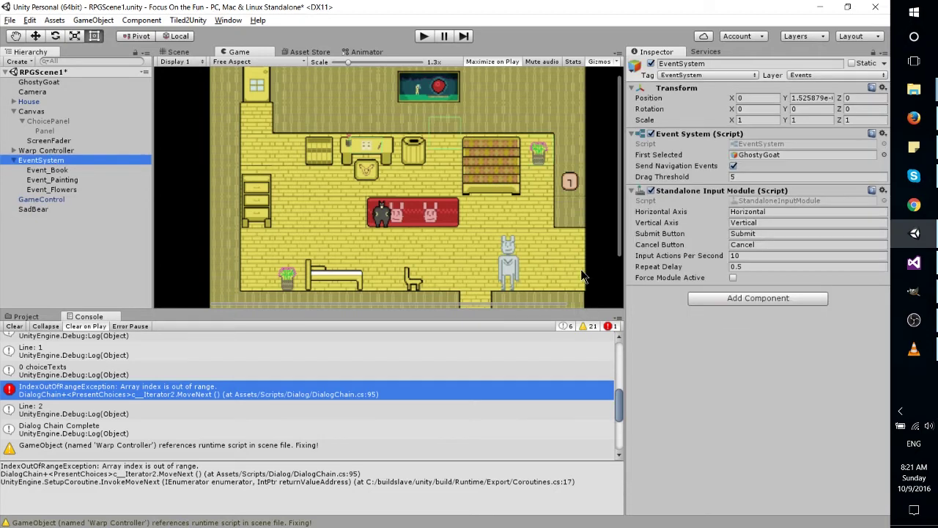
left_click(72, 169)
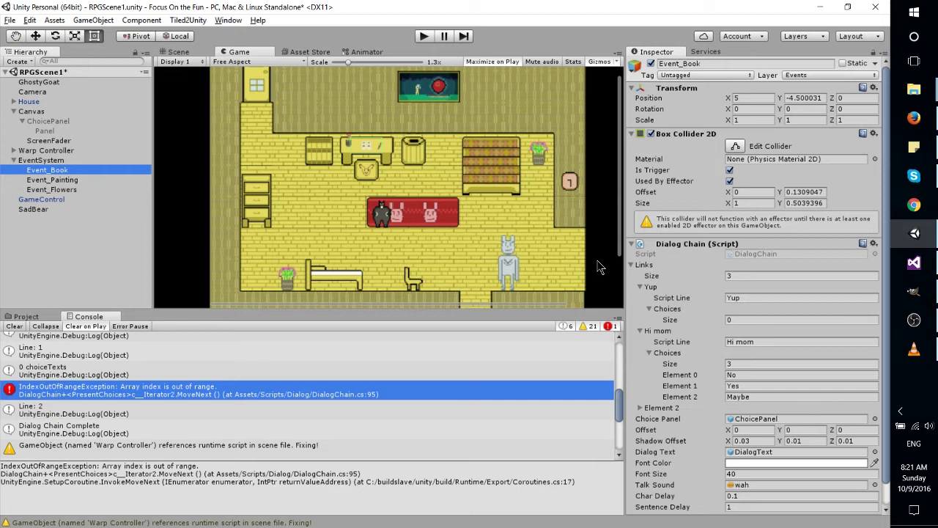
scroll(738, 342, "down", 2)
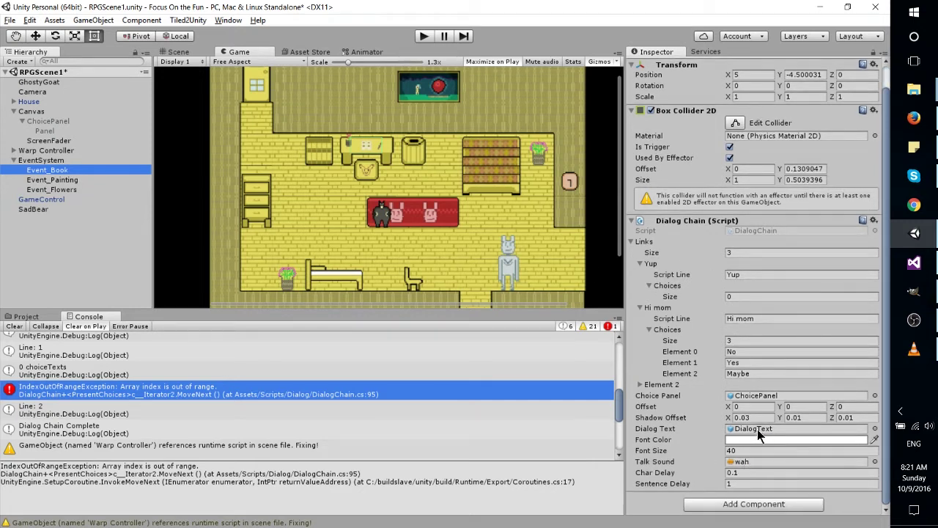
- Play the scene, walk up to the desk, and advance its dialog past 'Hi mom' to completion
left_click(425, 36)
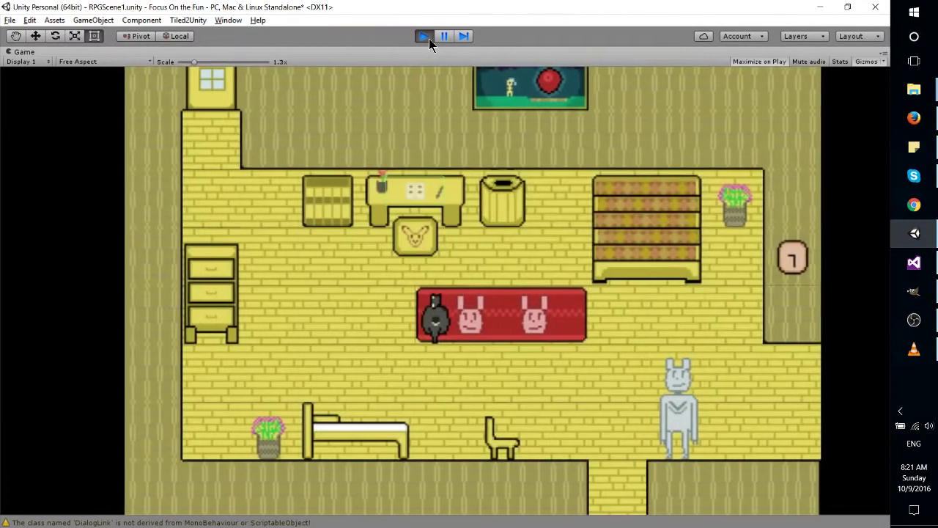
key("Up")
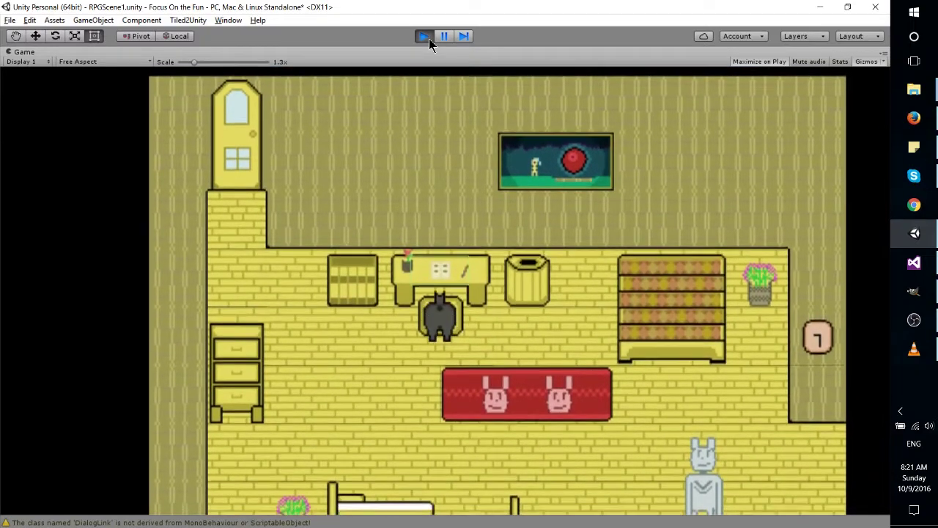
key("space")
key("space")
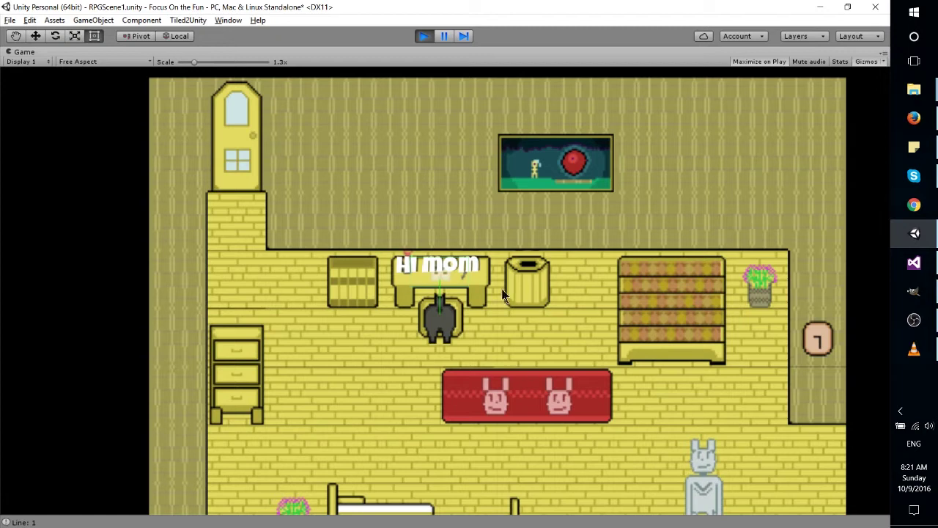
key("space")
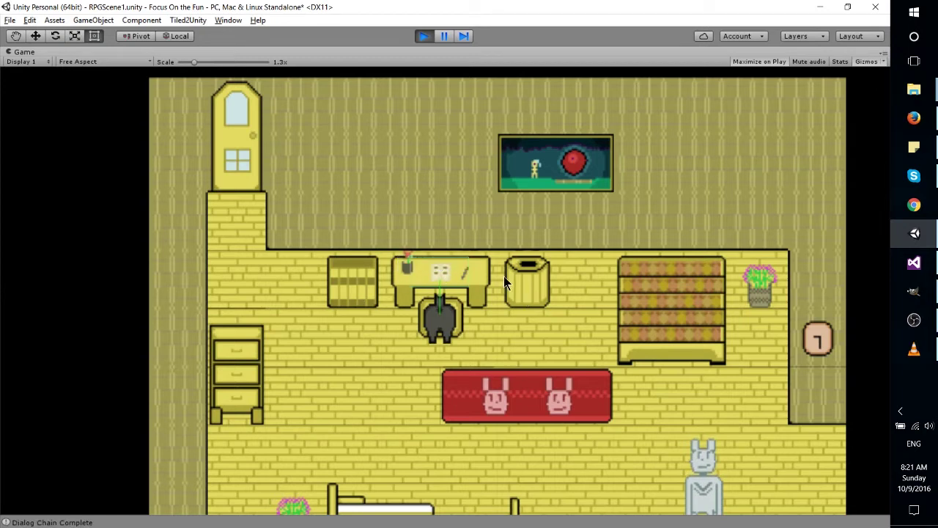
- Stop the game and inspect the Hi mom line's No and Yes choices and the Shadow Offset X value
left_click(420, 36)
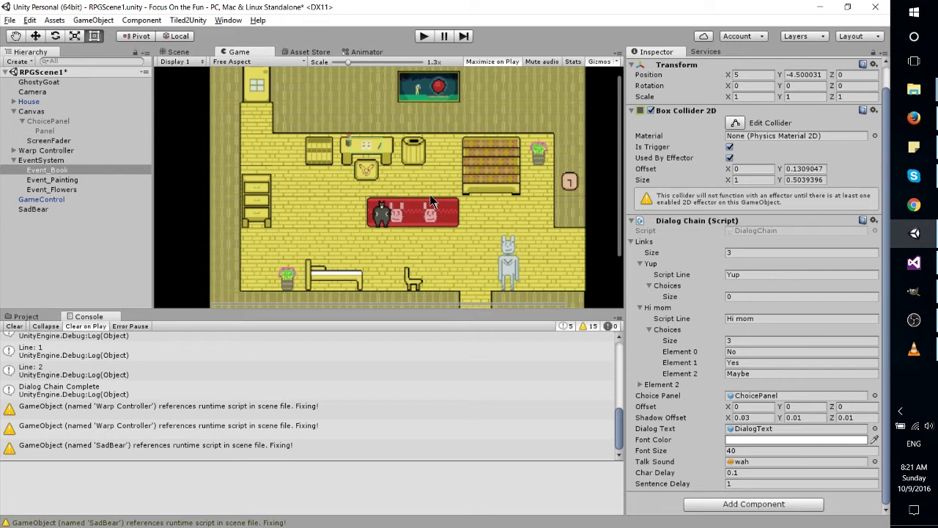
left_click(726, 352)
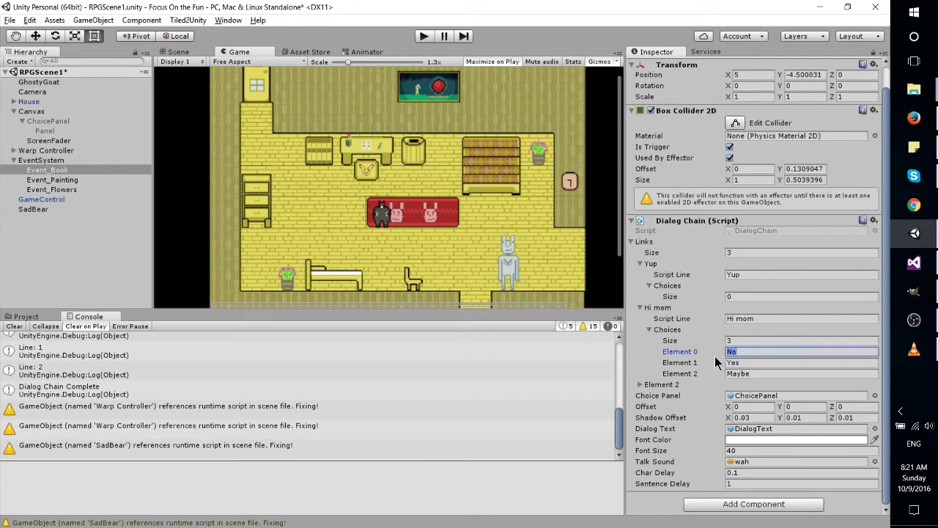
left_click(767, 363)
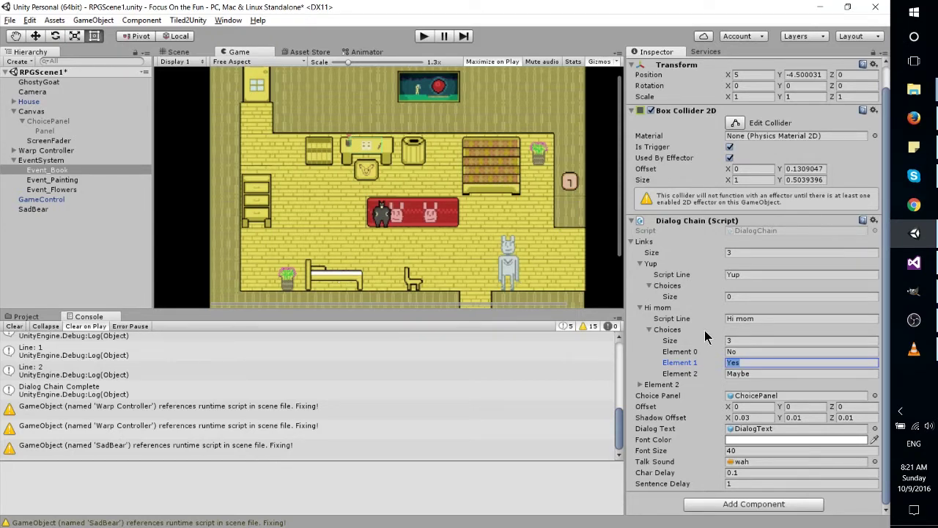
left_click(759, 417)
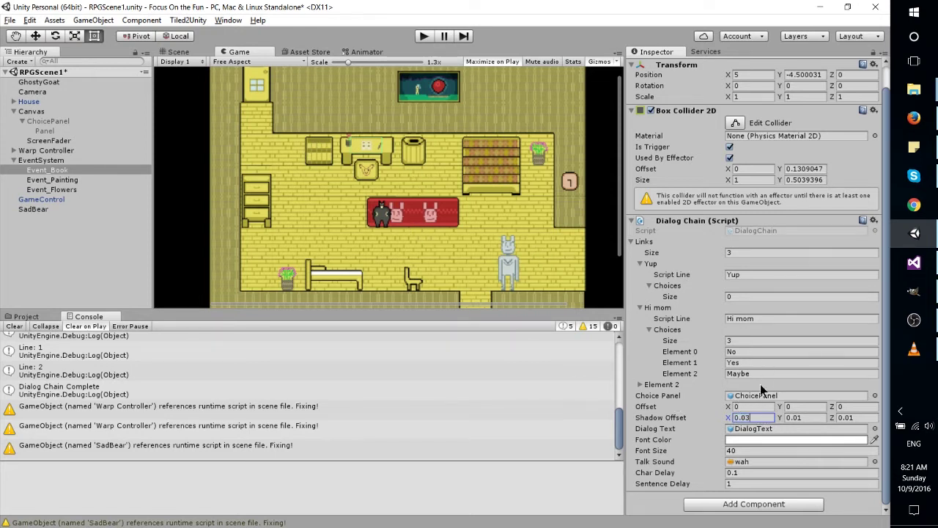
left_click(741, 421)
left_click(753, 417)
- Change SadBear's script line from 'Hey other' to 'Hey chap!'
type("Hey other")
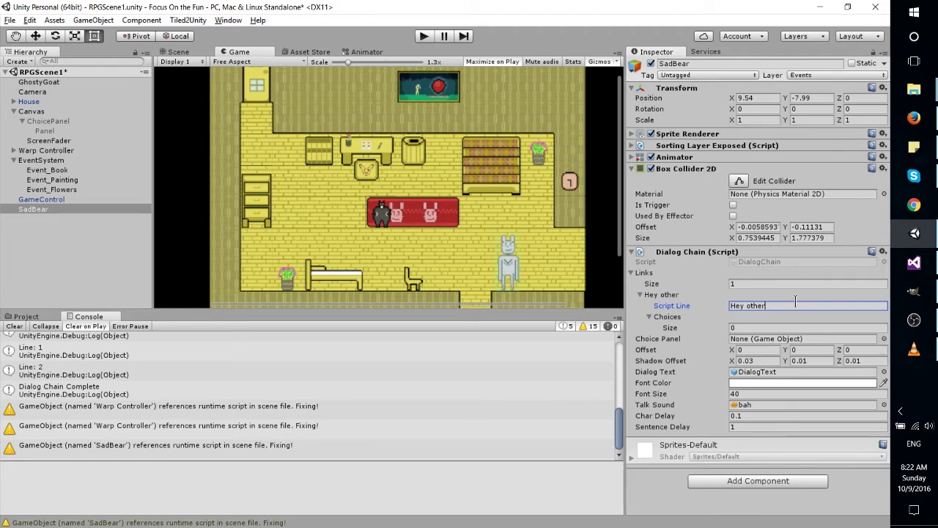
key("BackSpace")
key("BackSpace")
key("BackSpace")
key("BackSpace")
key("BackSpace")
type("chap!")
- Assign ChoicePanel from the Hierarchy to SadBear's Choice Panel field
left_click_drag(33, 121, 737, 338)
left_click(69, 209)
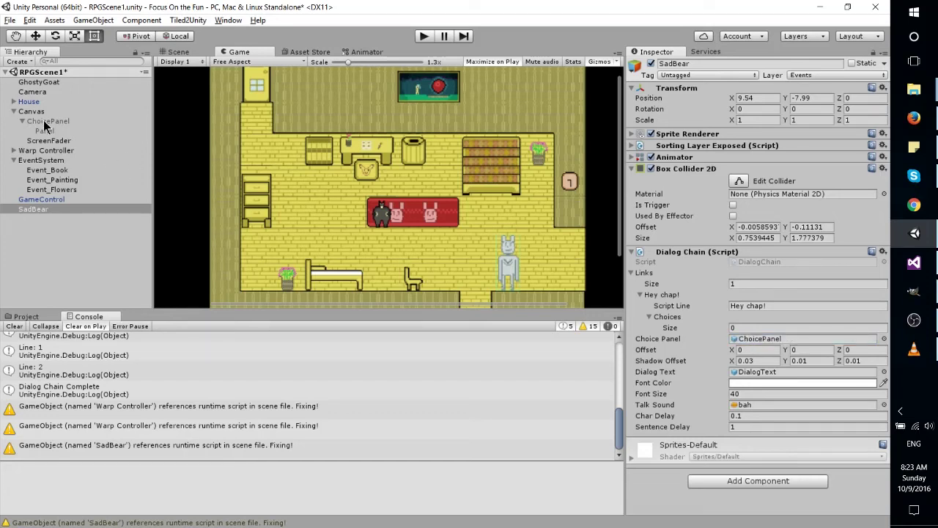
left_click_drag(44, 126, 695, 345)
- Play the scene, walk the cat down and right to SadBear, and talk through 'Hey chap!'
left_click(423, 37)
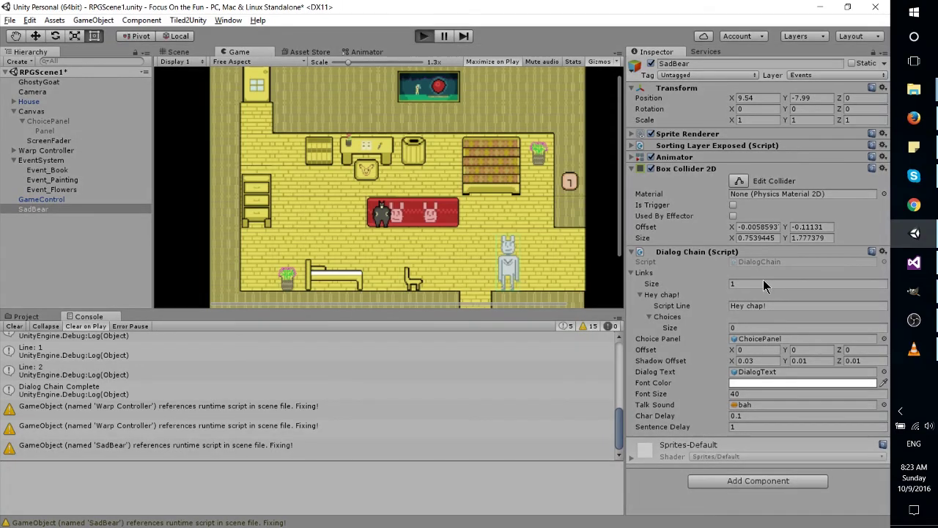
key("Down")
key("Right")
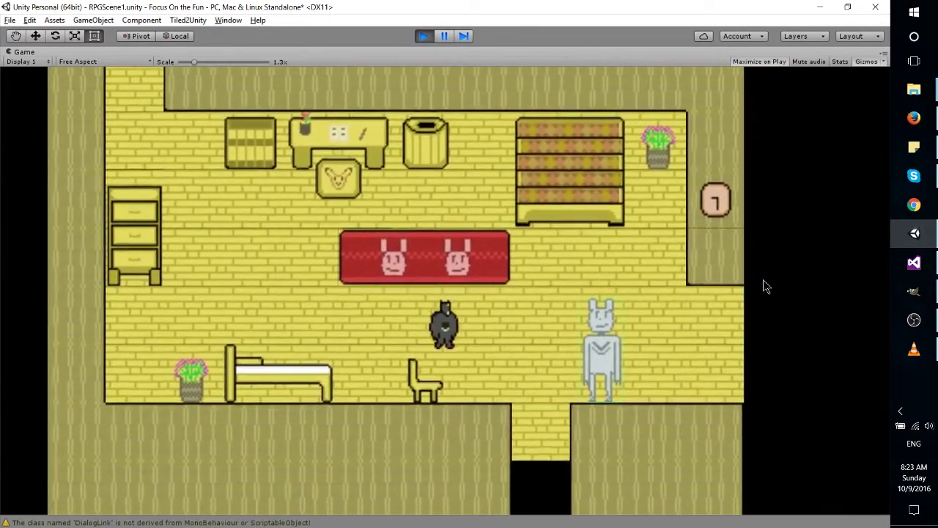
key("Right")
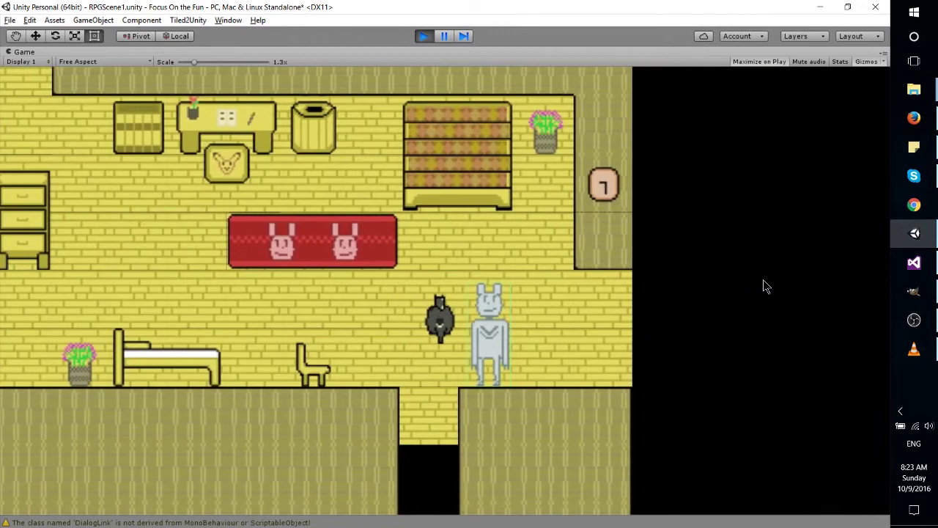
key("Down")
key("Right")
key("space")
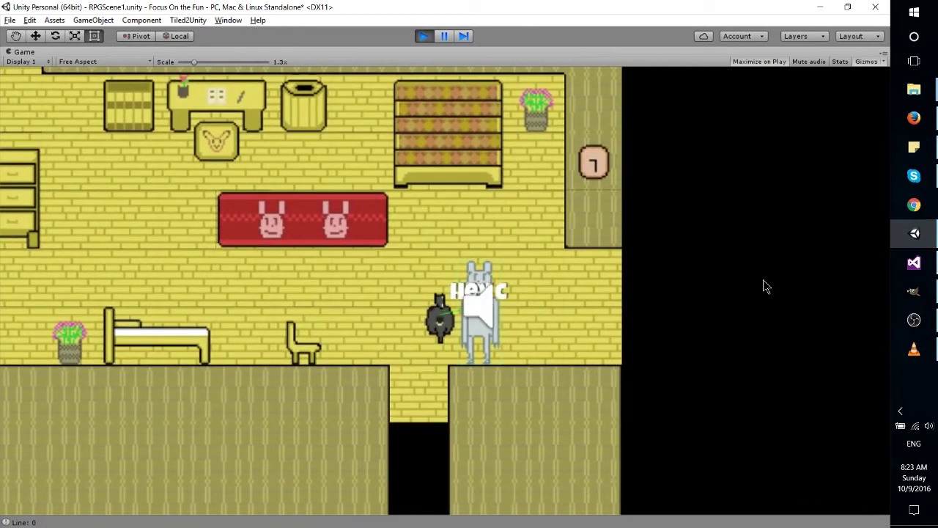
key("space")
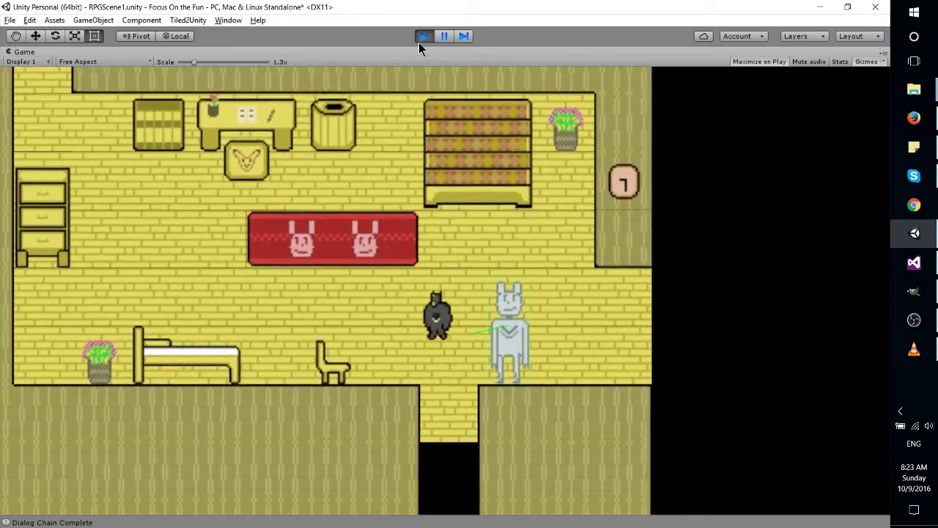
- Stop the game and select Warp Controller to view its Dialog Link and Dialog Choice Link scripts
left_click(421, 37)
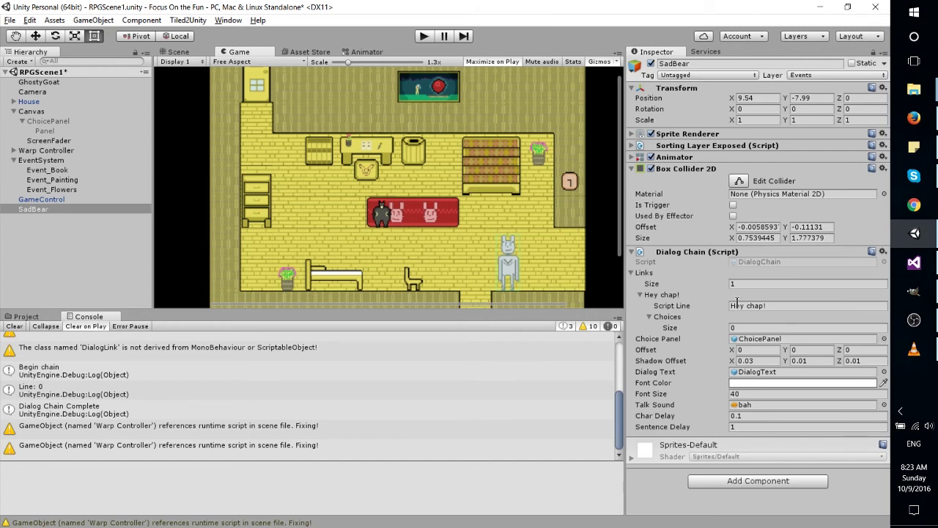
left_click(44, 190)
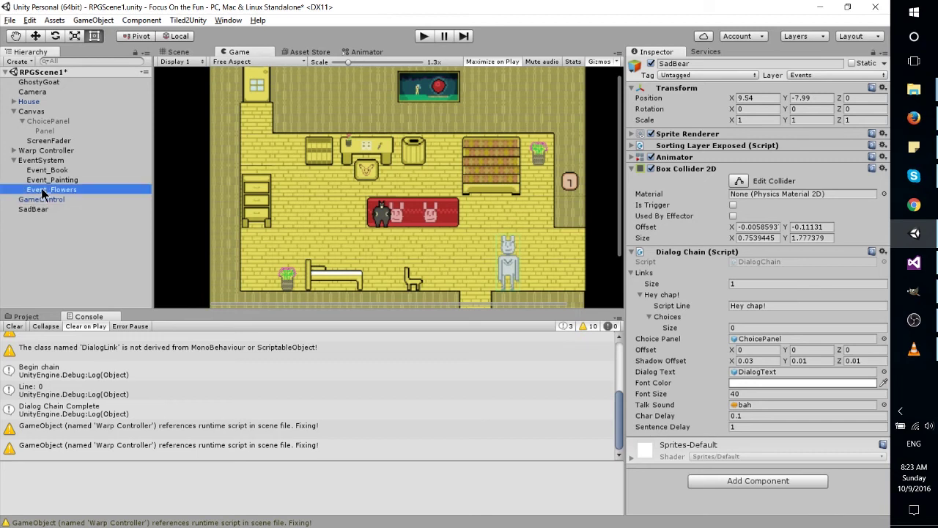
left_click(46, 150)
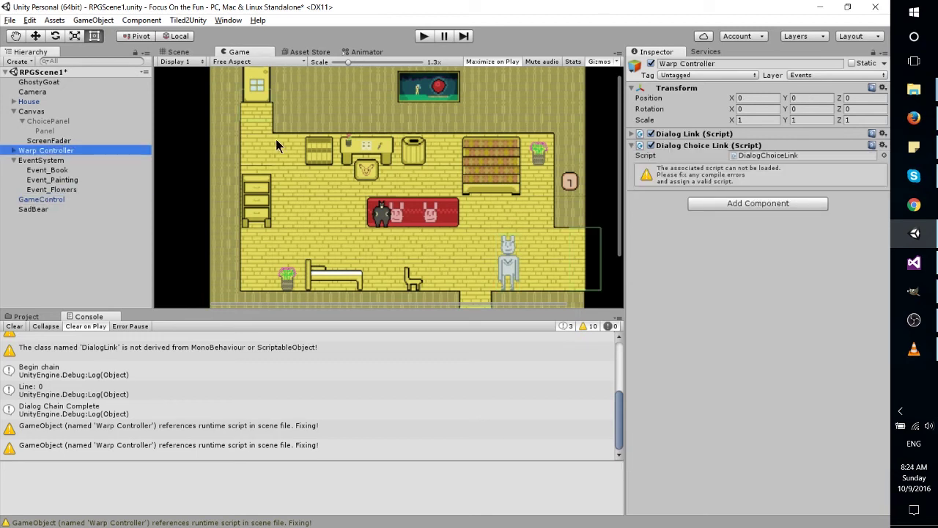